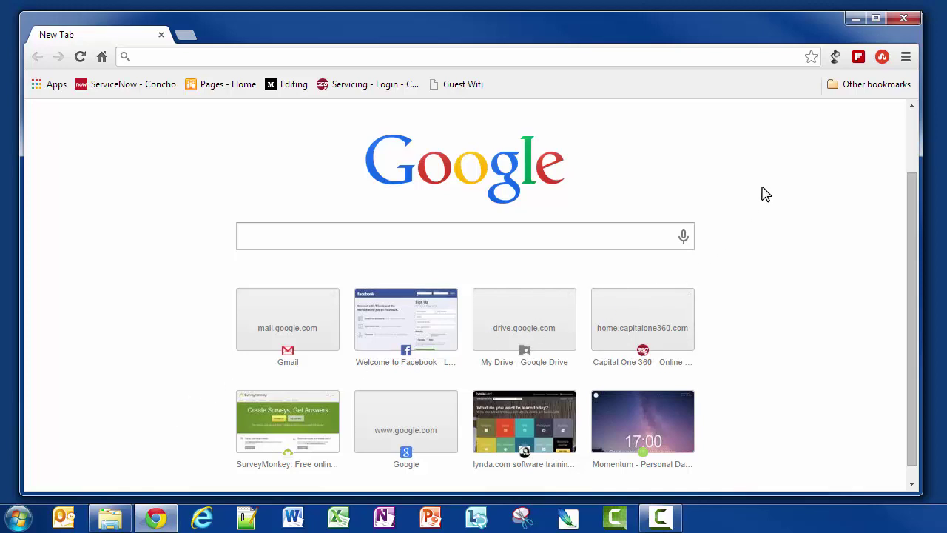
# Enable the Momentum 0.28 extension on Chrome's Extensions settings page
pyautogui.click(906, 58)
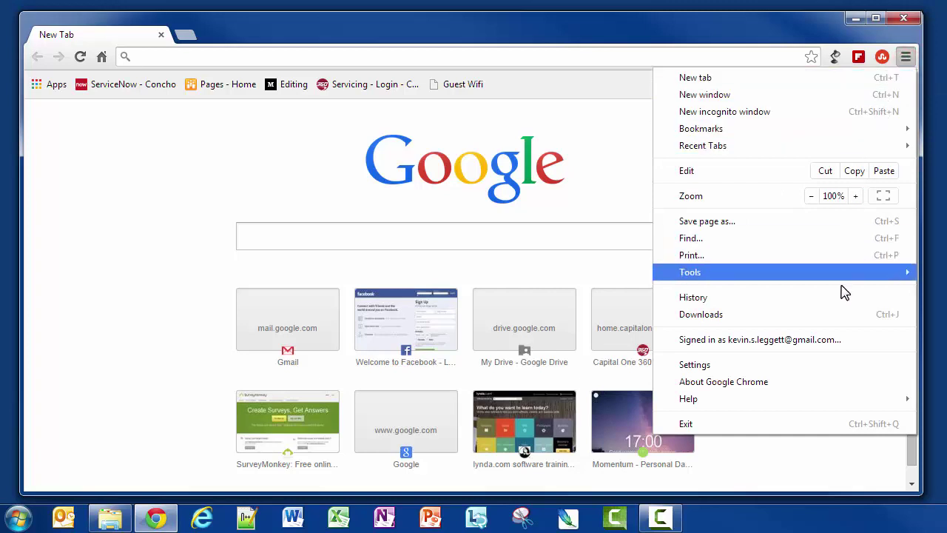
pyautogui.click(829, 368)
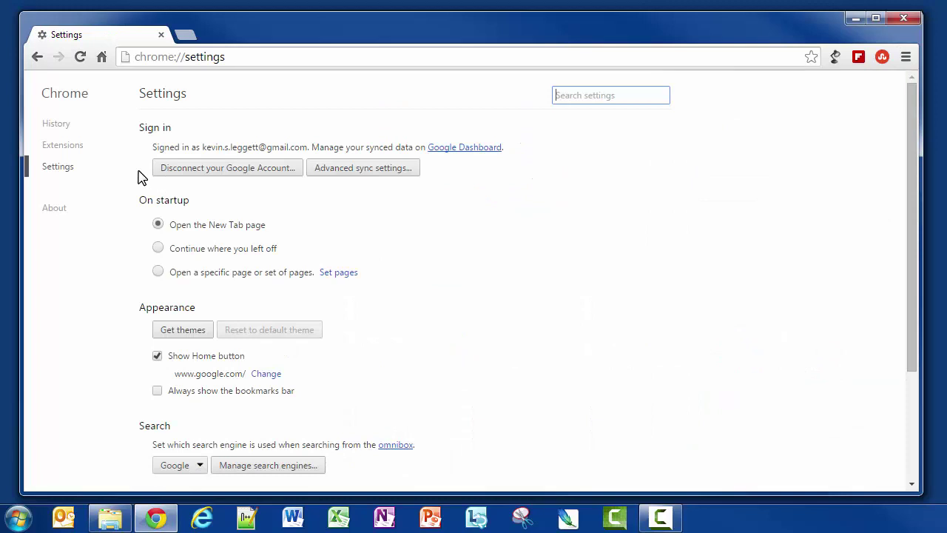
pyautogui.click(89, 146)
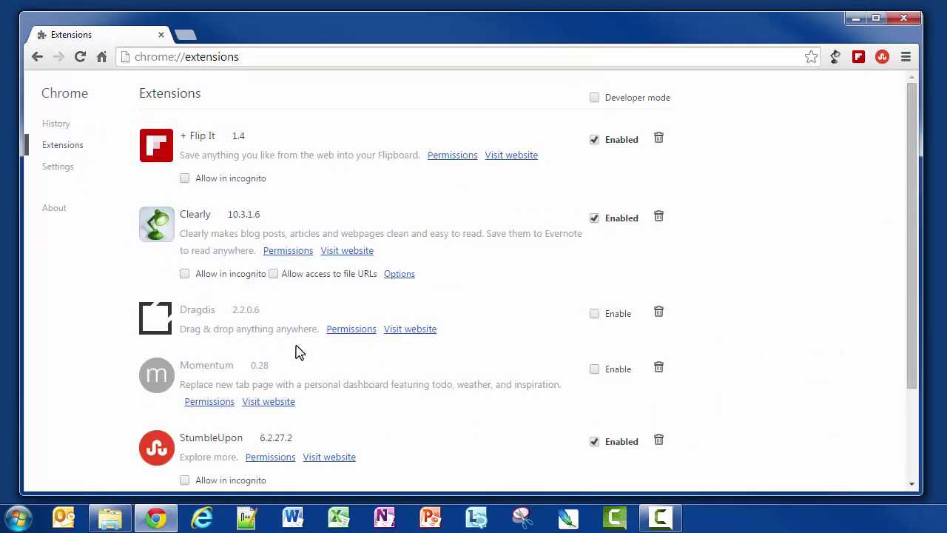
pyautogui.click(596, 372)
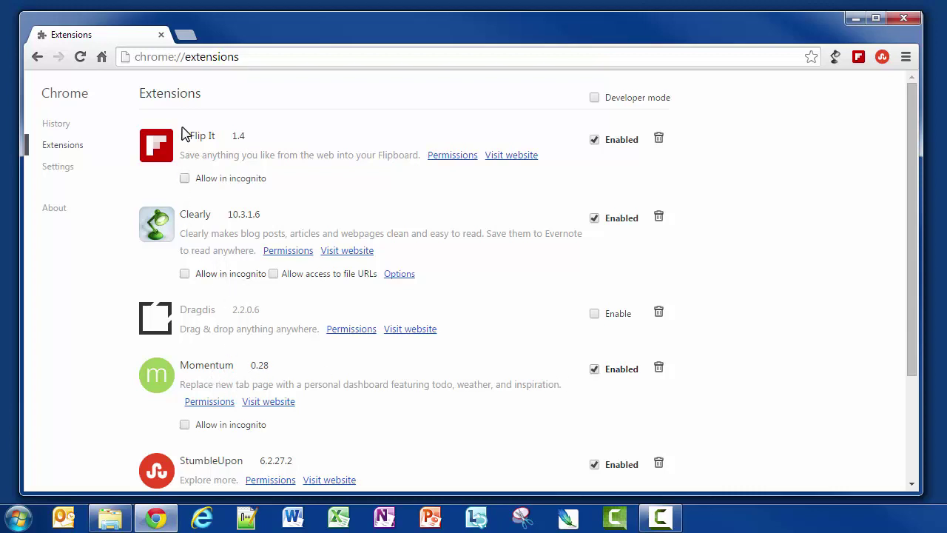
# Open a new tab to view Momentum's landscape dashboard, then minimise Chrome to the desktop
pyautogui.click(187, 35)
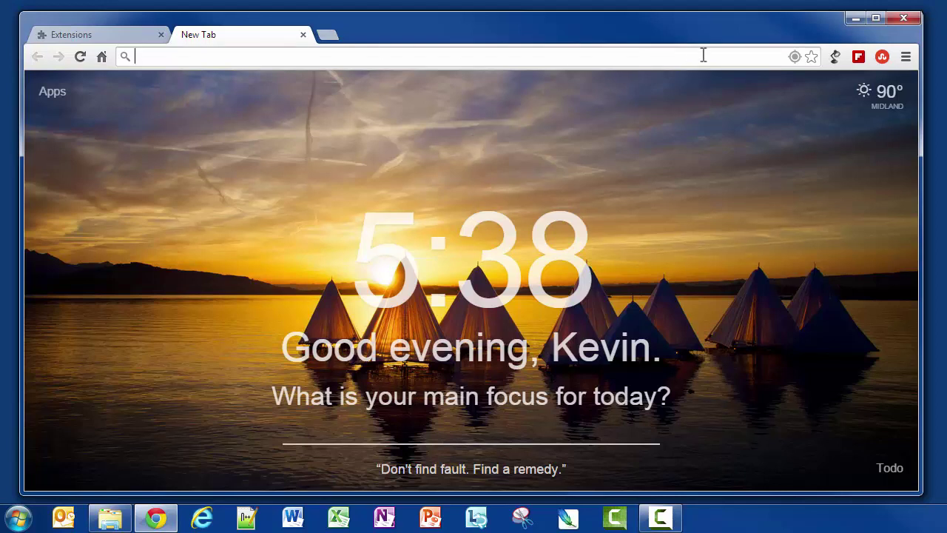
pyautogui.click(854, 18)
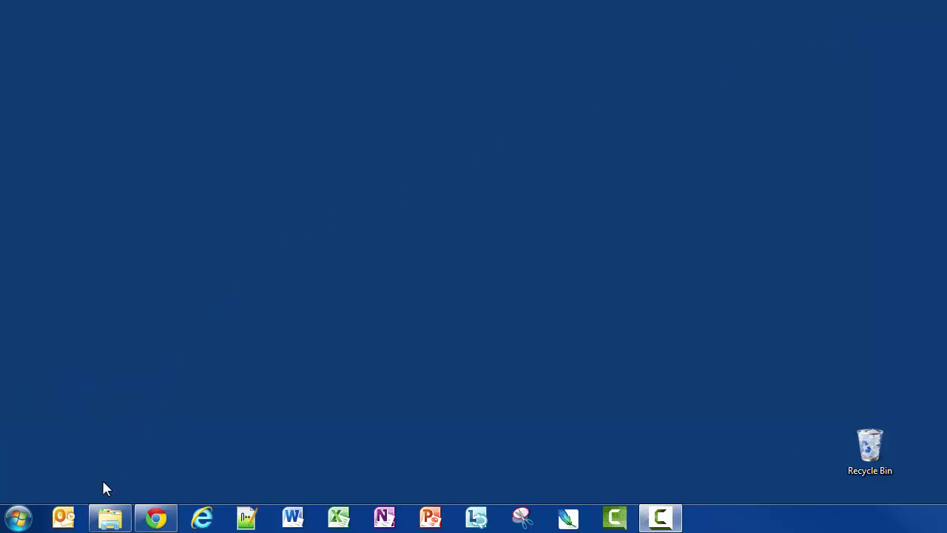
# Open Windows Explorer on Libraries and reveal its classic menu bar with Alt
pyautogui.click(110, 518)
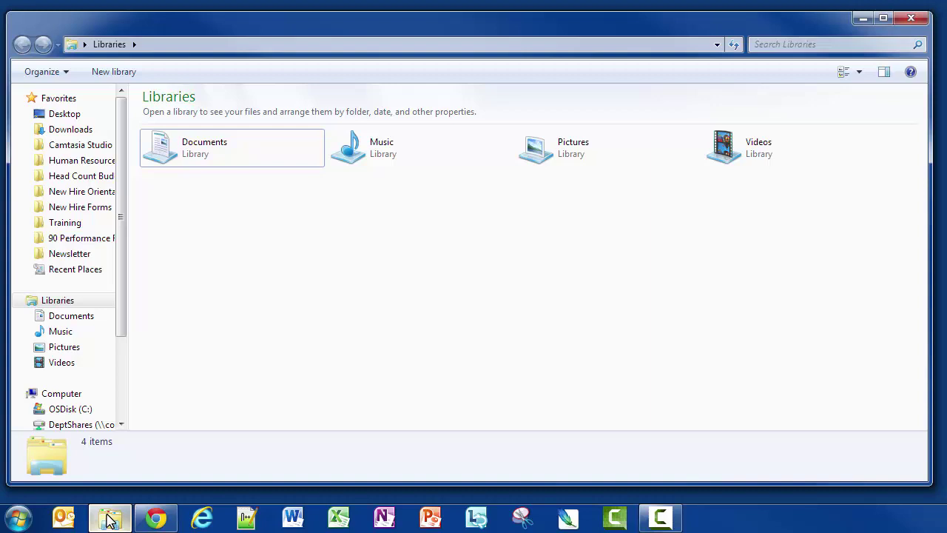
pyautogui.press('alt')
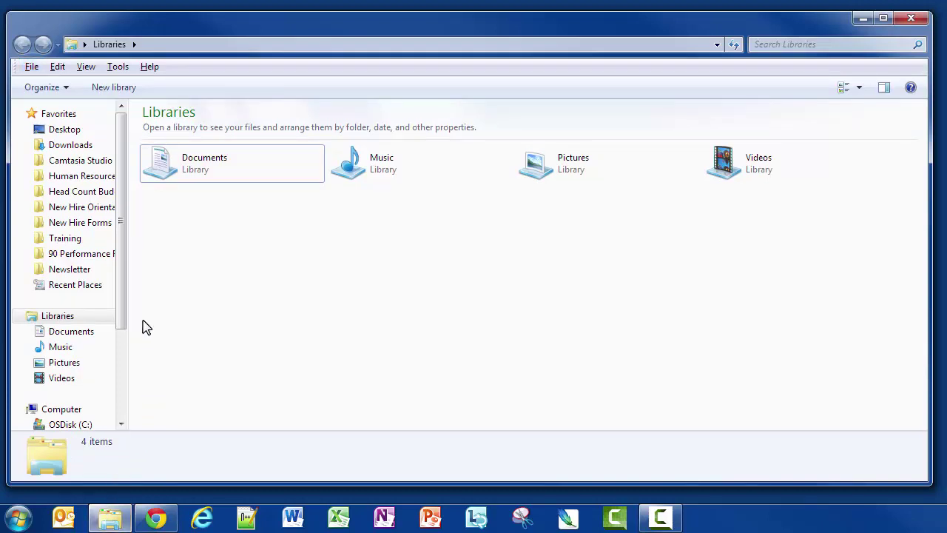
# Confirm 'Show hidden files, folders, and drives' is selected in Folder Options and accept with OK
pyautogui.click(127, 72)
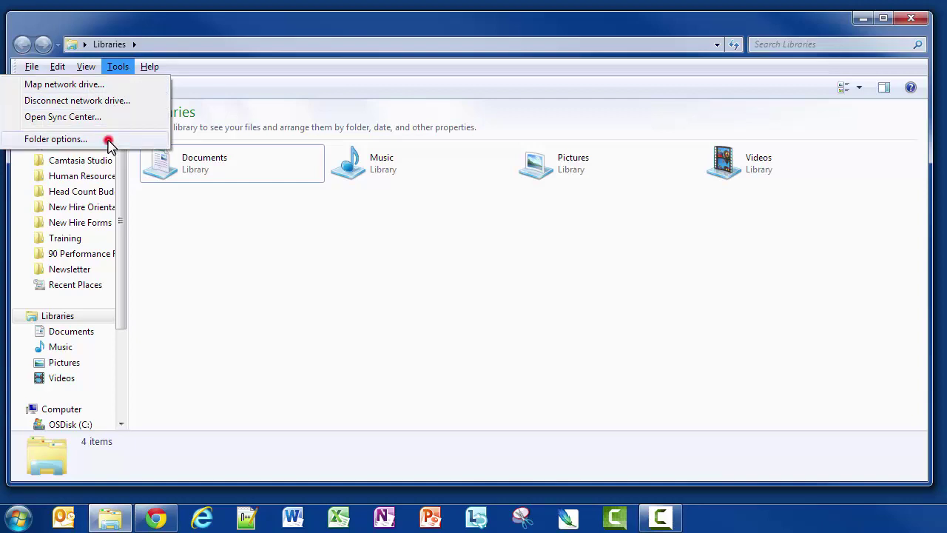
pyautogui.click(55, 139)
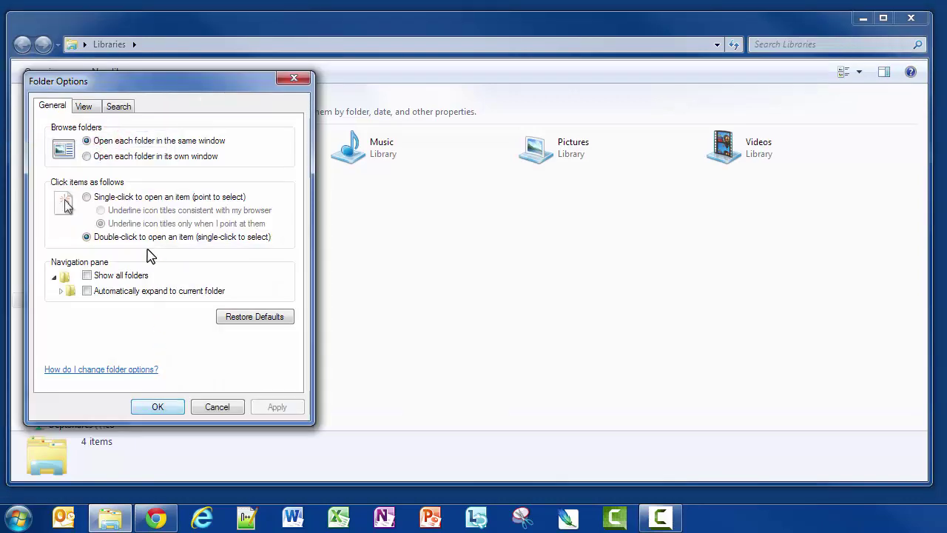
pyautogui.click(83, 107)
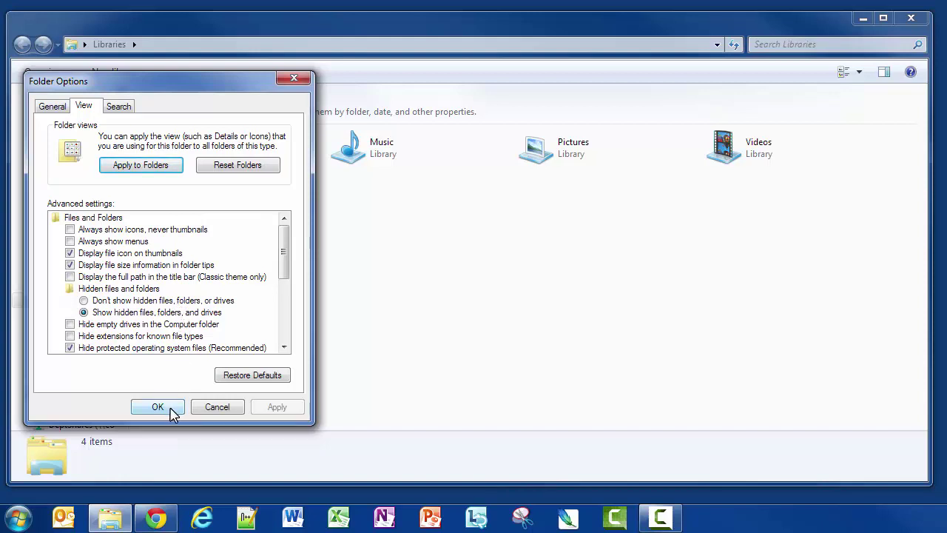
pyautogui.click(158, 407)
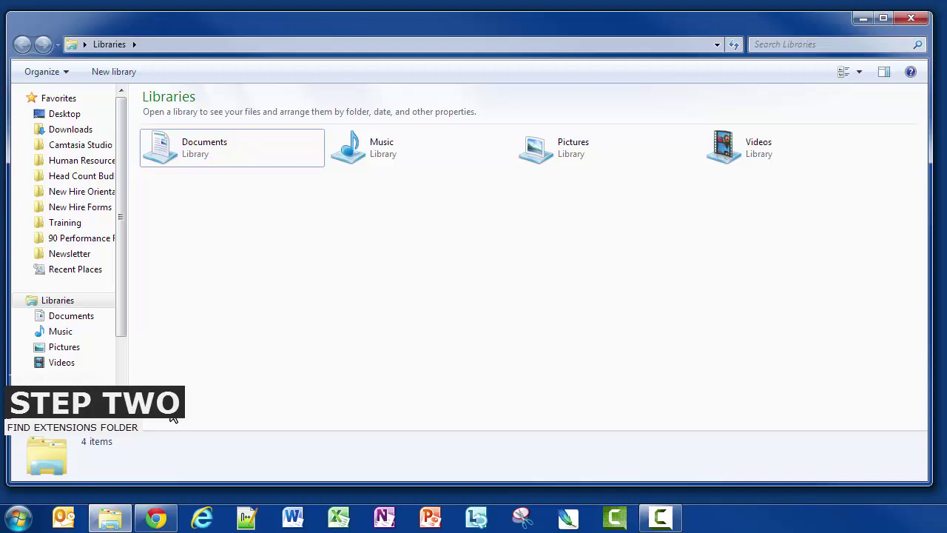
# Browse from the C: drive through Users and the user profile into the hidden AppData\Local folder
pyautogui.click(69, 409)
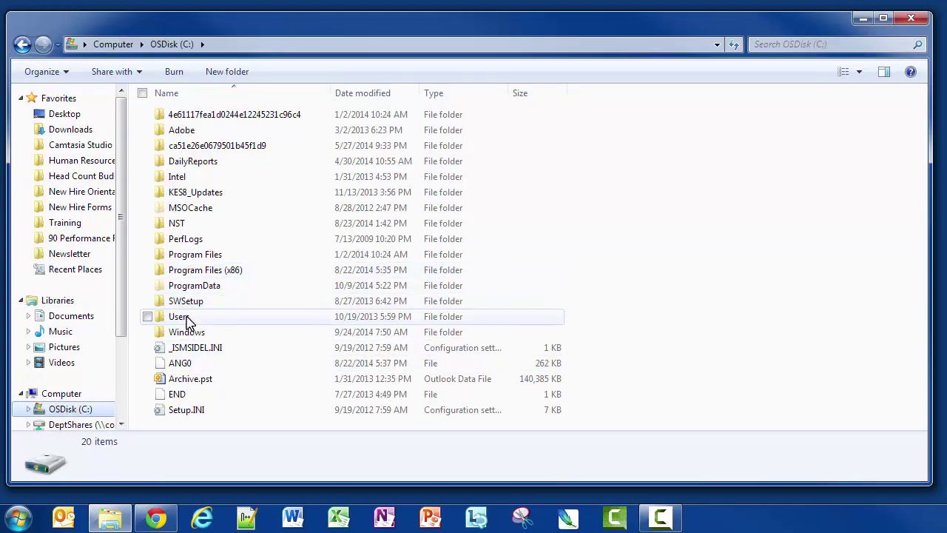
pyautogui.doubleClick(210, 322)
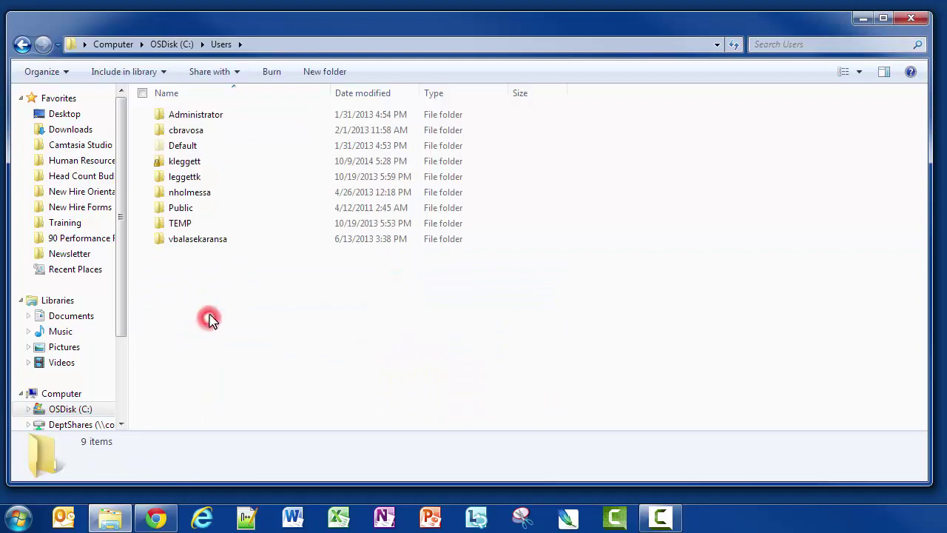
pyautogui.doubleClick(229, 166)
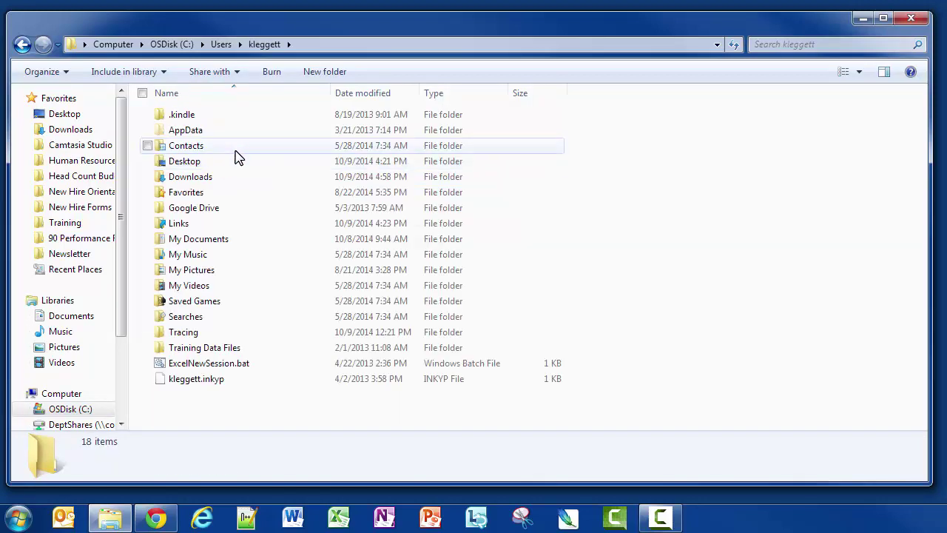
pyautogui.moveTo(248, 136)
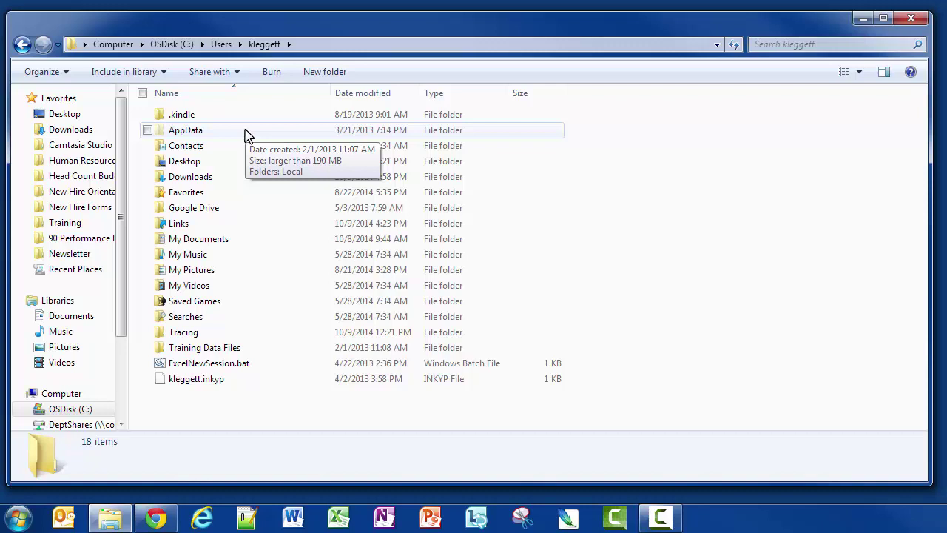
pyautogui.doubleClick(247, 132)
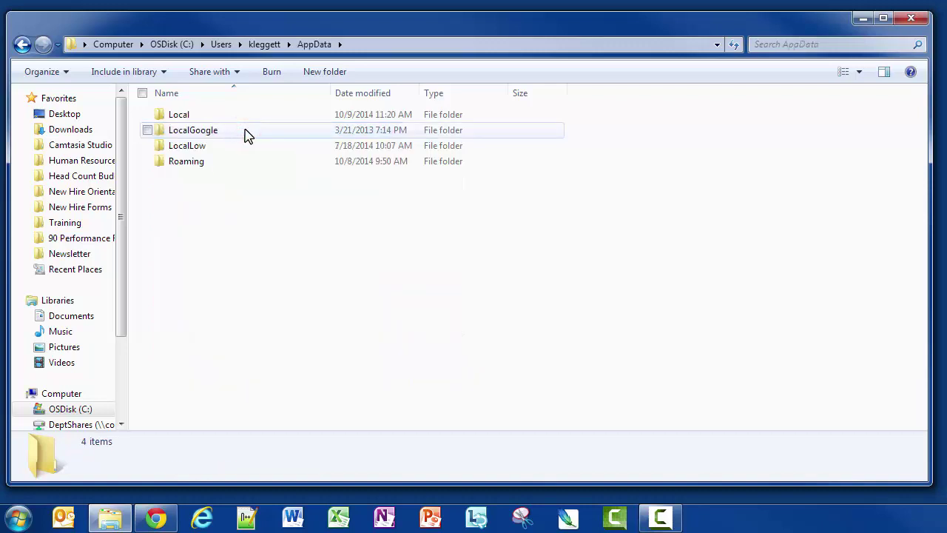
pyautogui.doubleClick(246, 116)
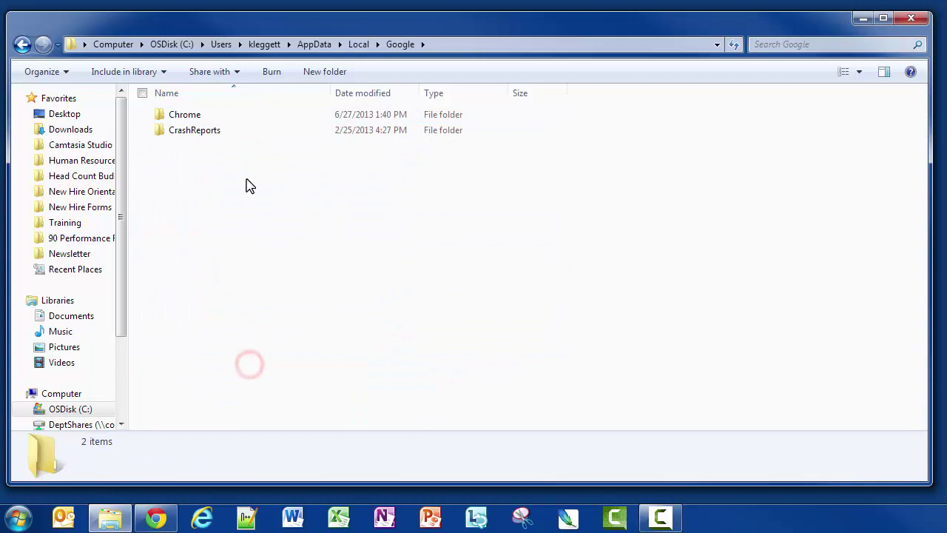
# Open Chrome\User Data\Default\Extensions, listing the 11 extension folders
pyautogui.doubleClick(246, 119)
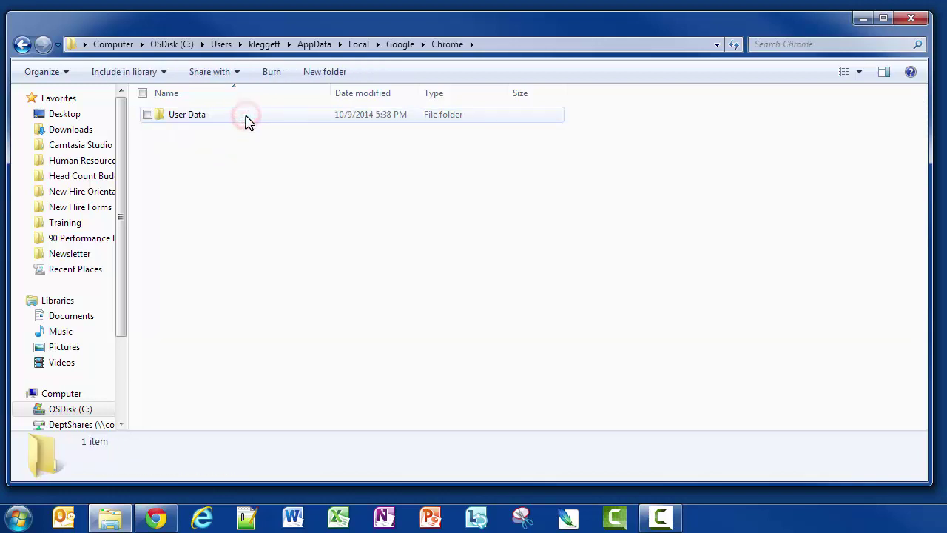
pyautogui.doubleClick(246, 119)
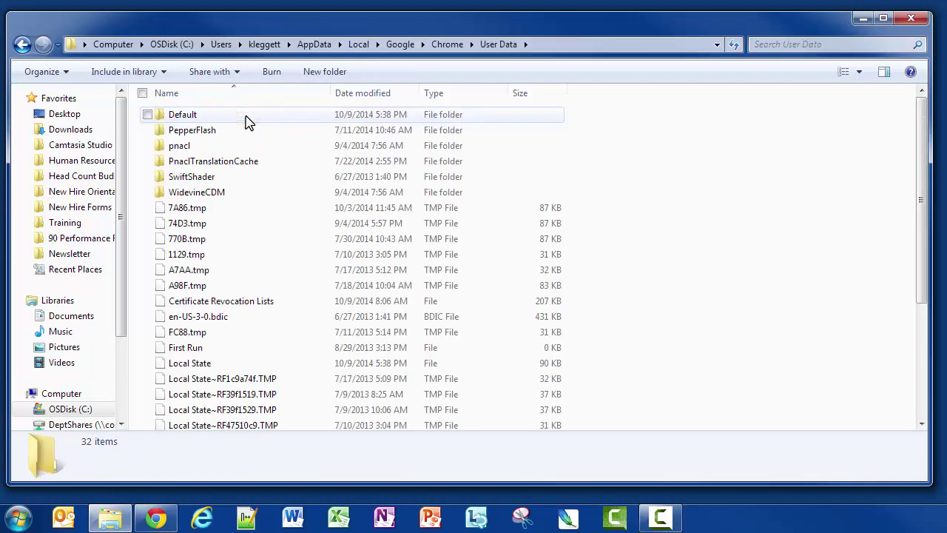
pyautogui.click(256, 120)
pyautogui.doubleClick(256, 119)
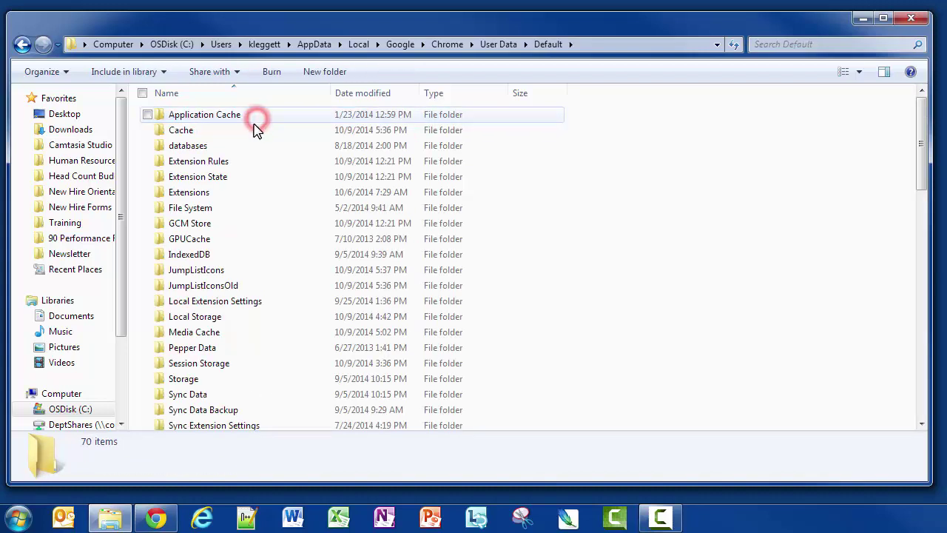
pyautogui.click(253, 194)
pyautogui.doubleClick(252, 194)
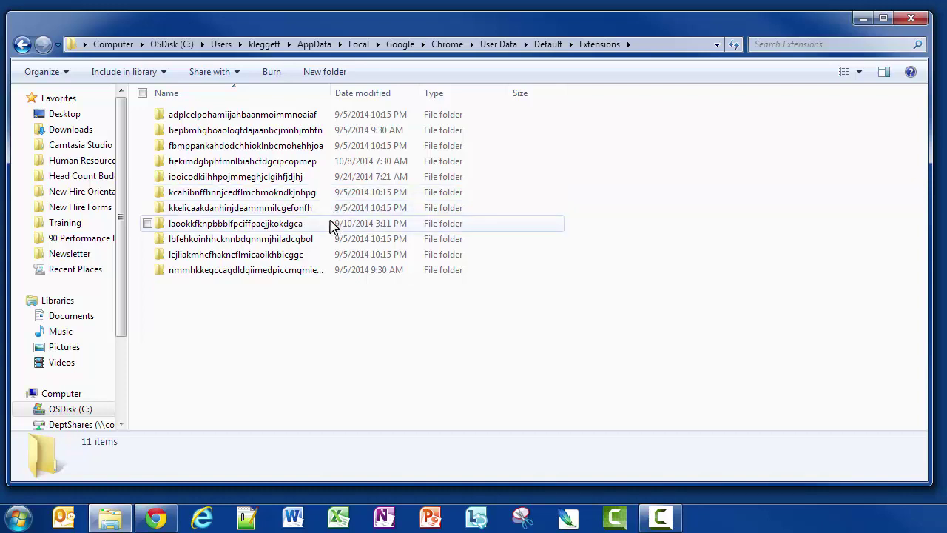
# Open laookkfknpbbblfpciffpaejjkokdgca\0.28_0\backgrounds, copy its full path from the address bar, and close Explorer
pyautogui.doubleClick(328, 224)
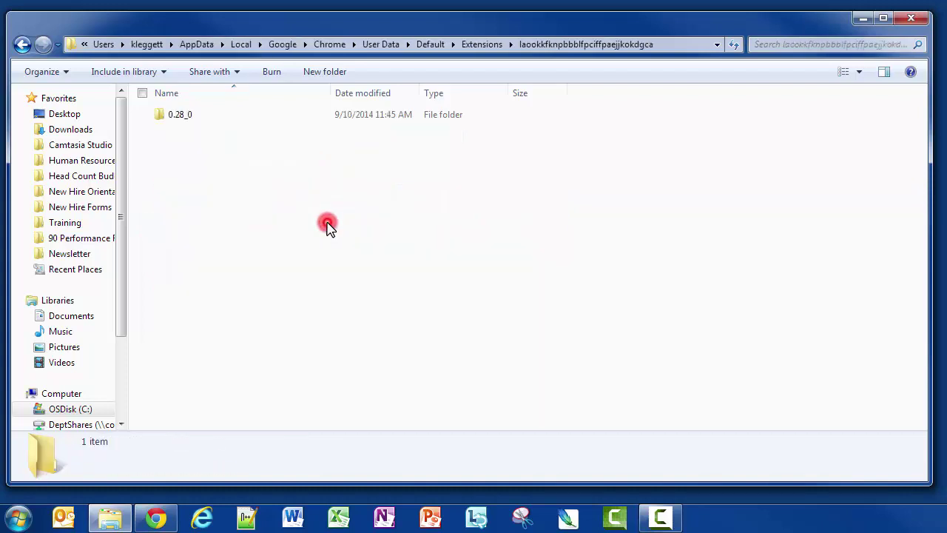
pyautogui.doubleClick(182, 115)
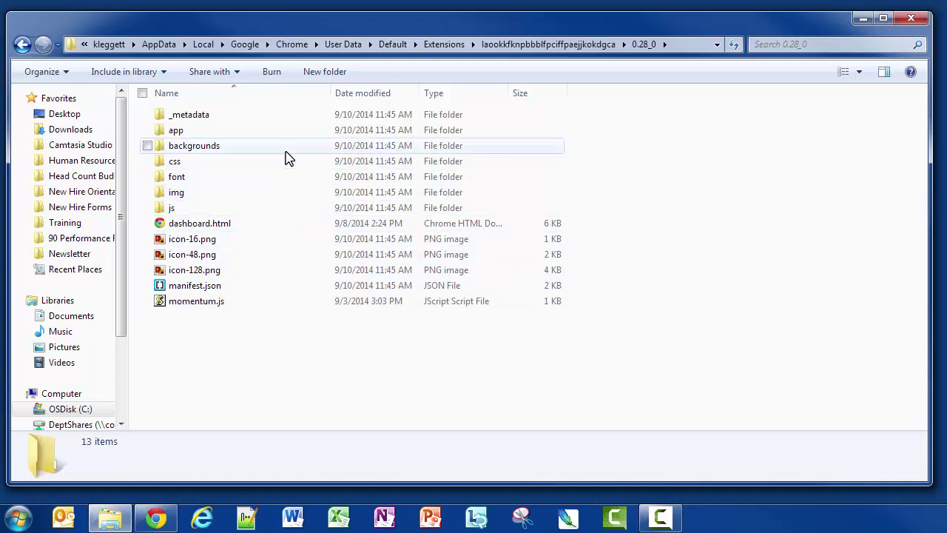
pyautogui.moveTo(295, 152)
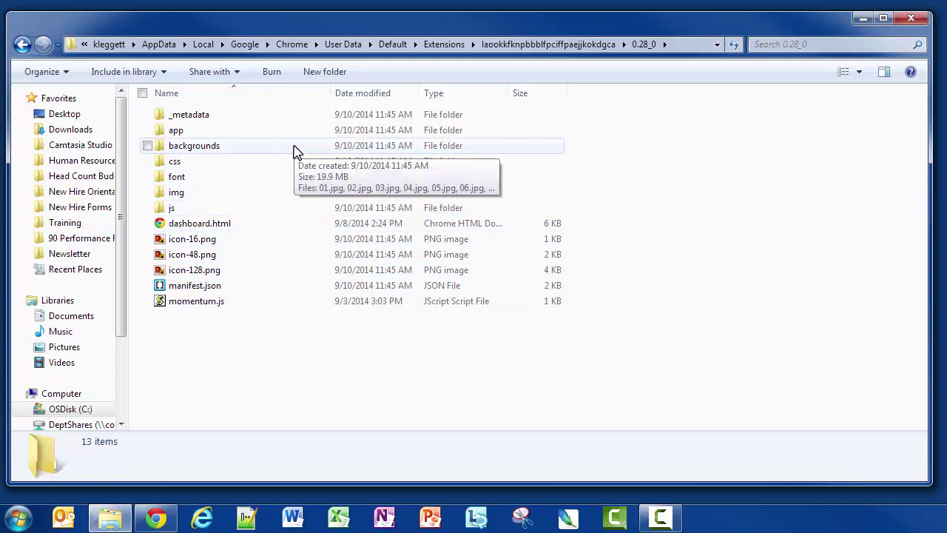
pyautogui.doubleClick(294, 146)
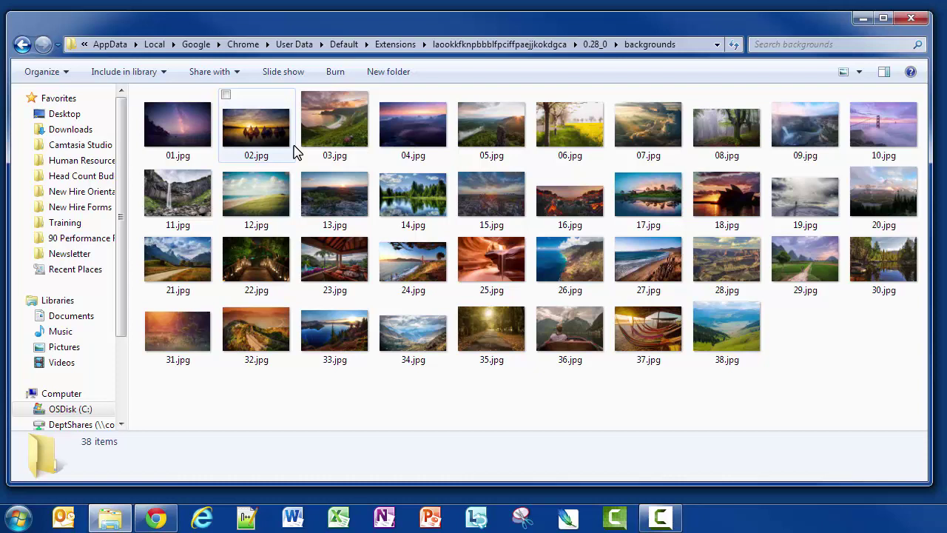
pyautogui.click(688, 50)
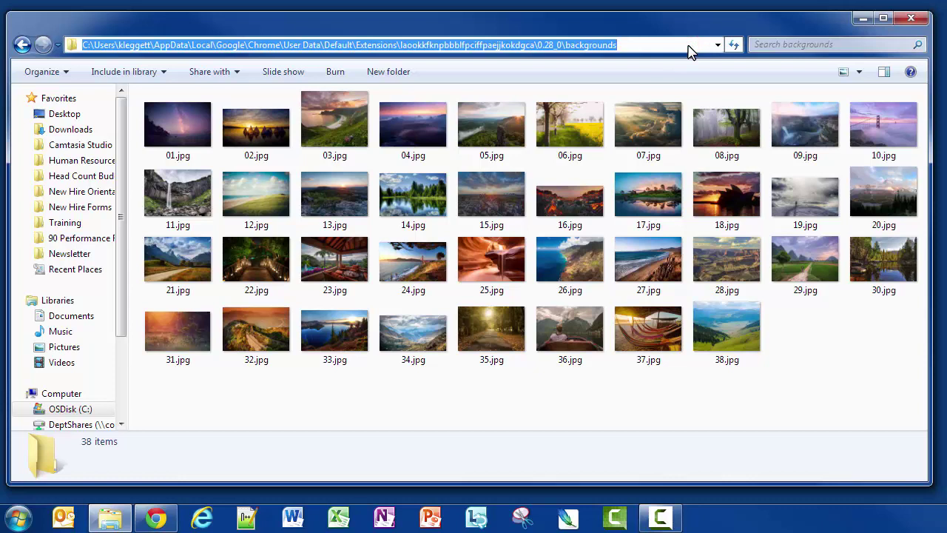
pyautogui.click(907, 22)
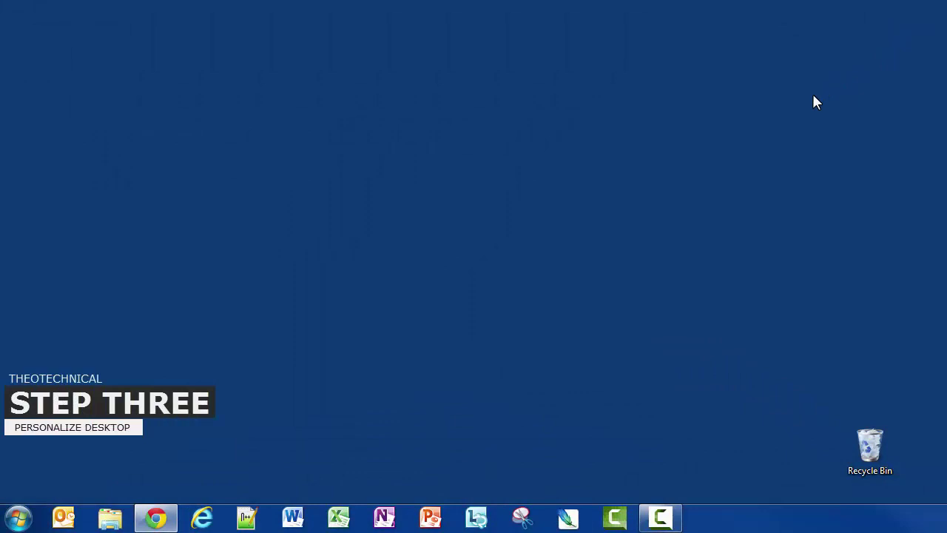
# Go to Personalize > Desktop Background and paste the Momentum backgrounds path into the Browse folder field
pyautogui.rightClick(450, 250)
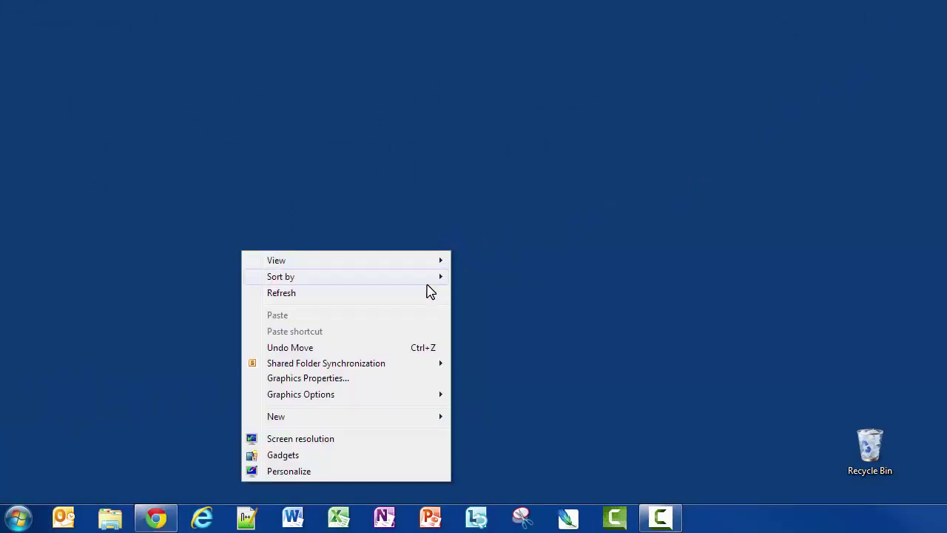
pyautogui.click(336, 472)
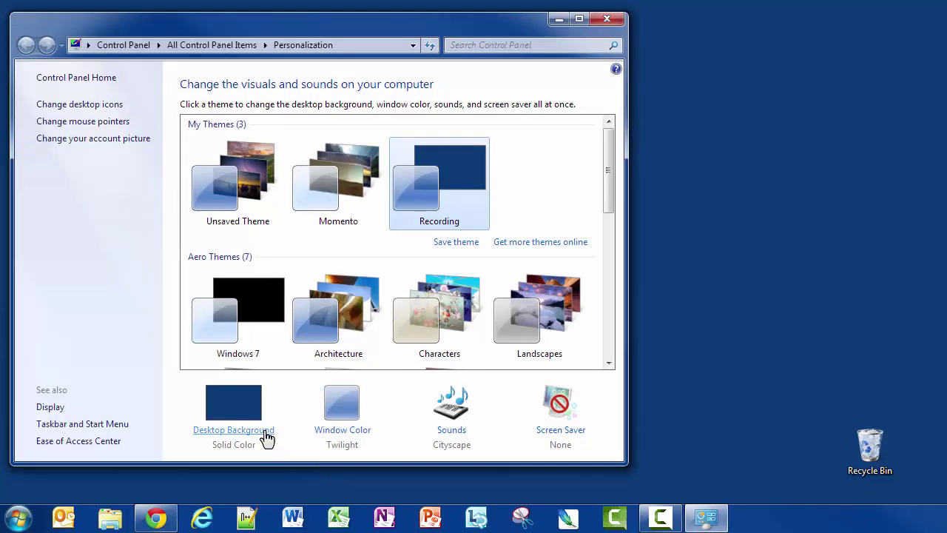
pyautogui.click(266, 433)
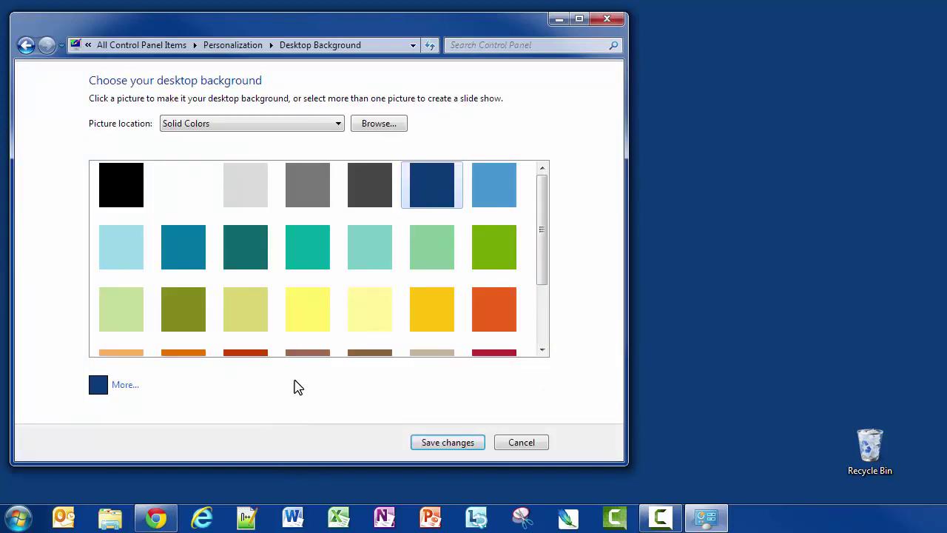
pyautogui.click(389, 126)
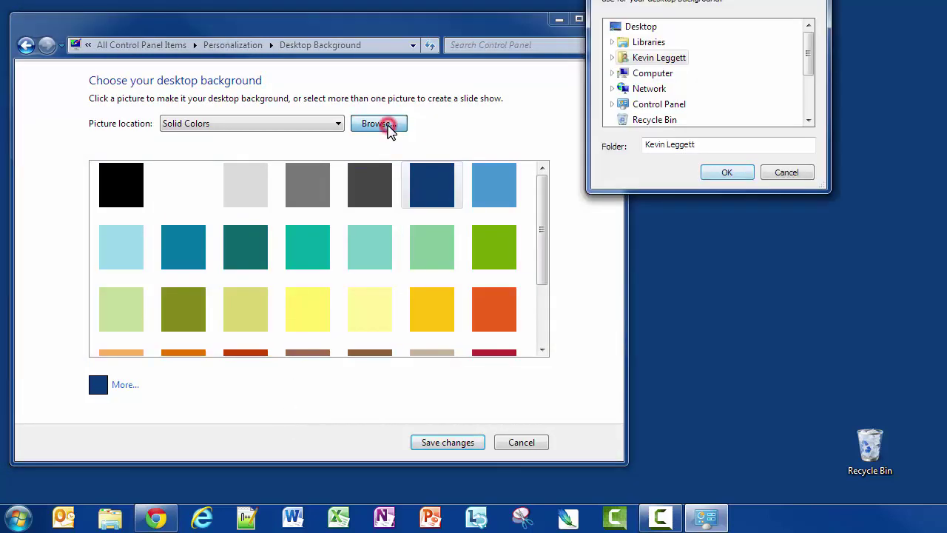
pyautogui.click(786, 140)
pyautogui.doubleClick(786, 140)
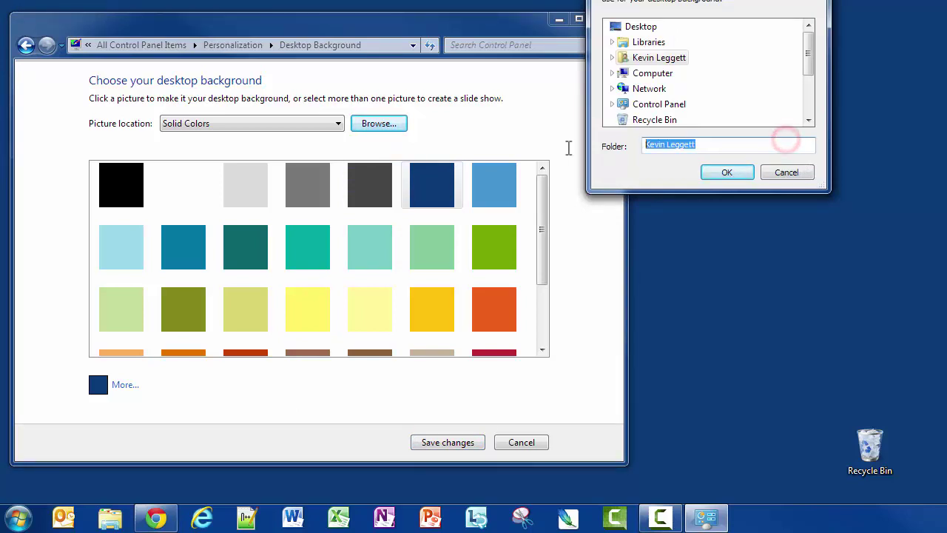
pyautogui.hotkey('ctrl', 'v')
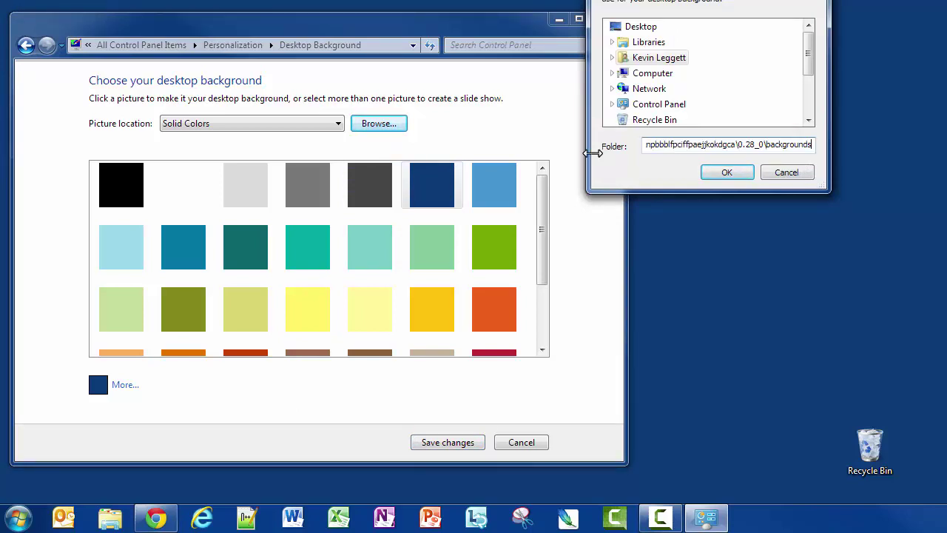
# Accept the backgrounds folder, save the 38-image 10-minute slideshow, and close Personalization
pyautogui.click(721, 175)
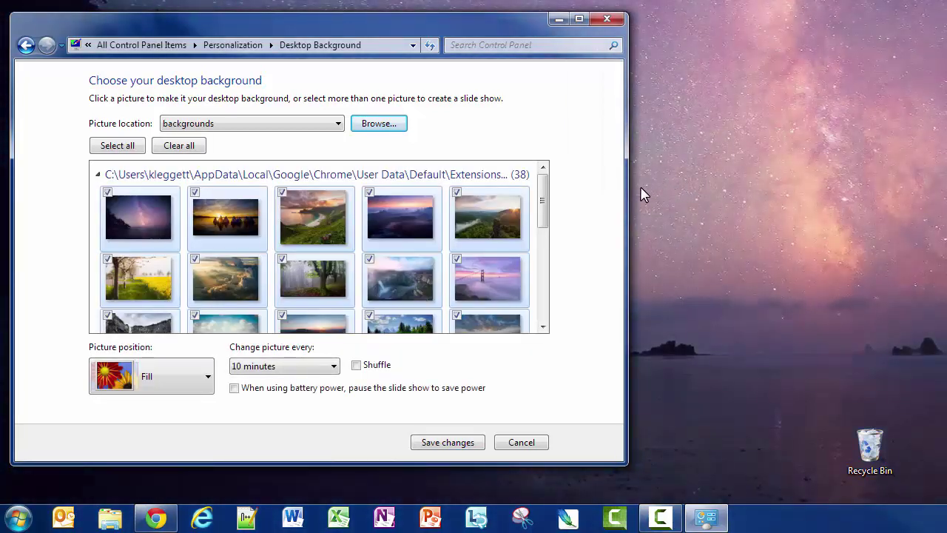
pyautogui.click(474, 444)
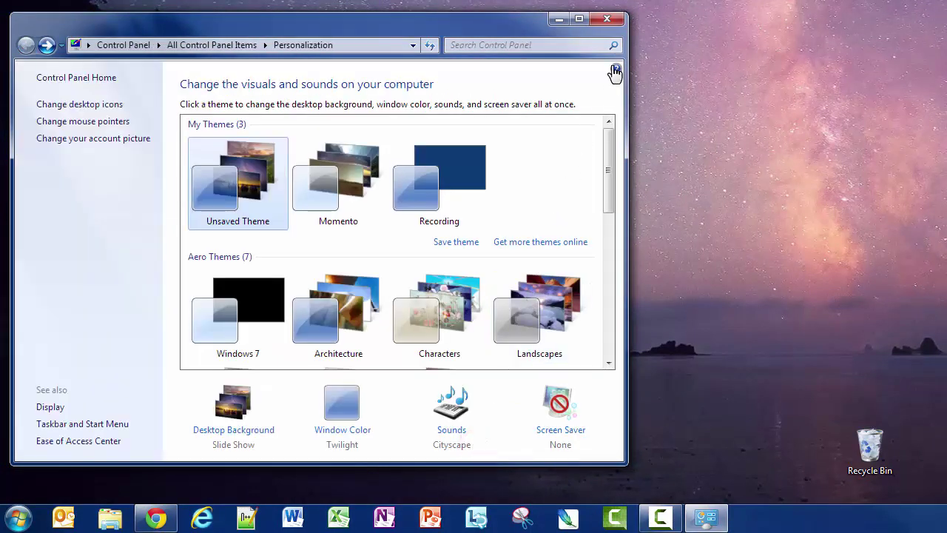
pyautogui.click(607, 18)
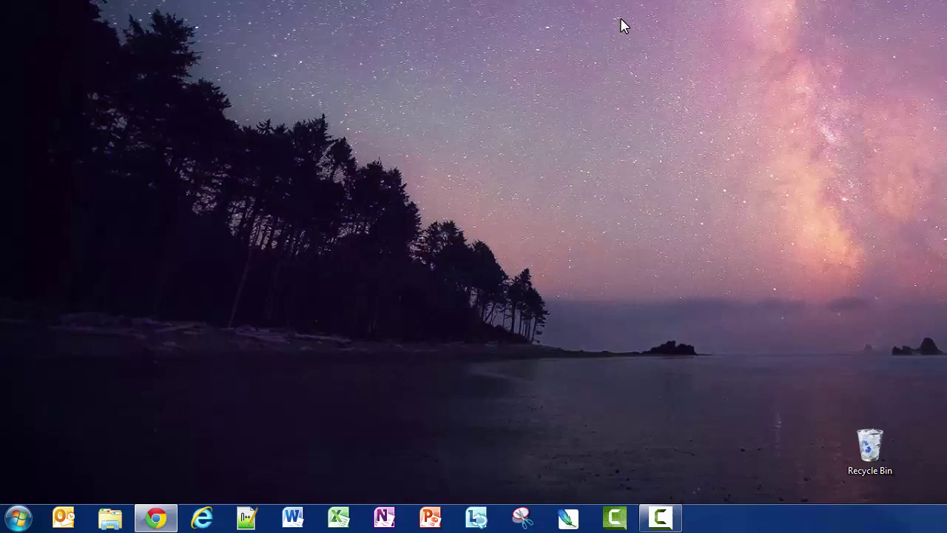